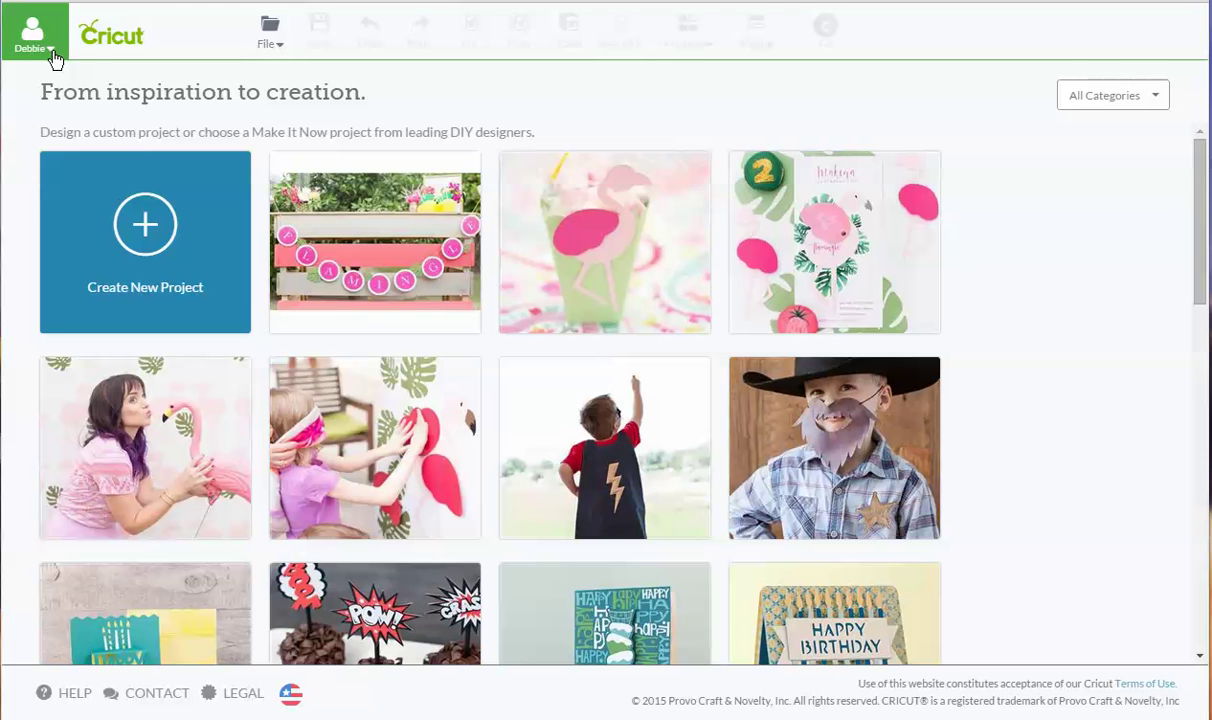
# - Open the account menu at the top left to show its machine and account settings options
pyautogui.click(53, 58)
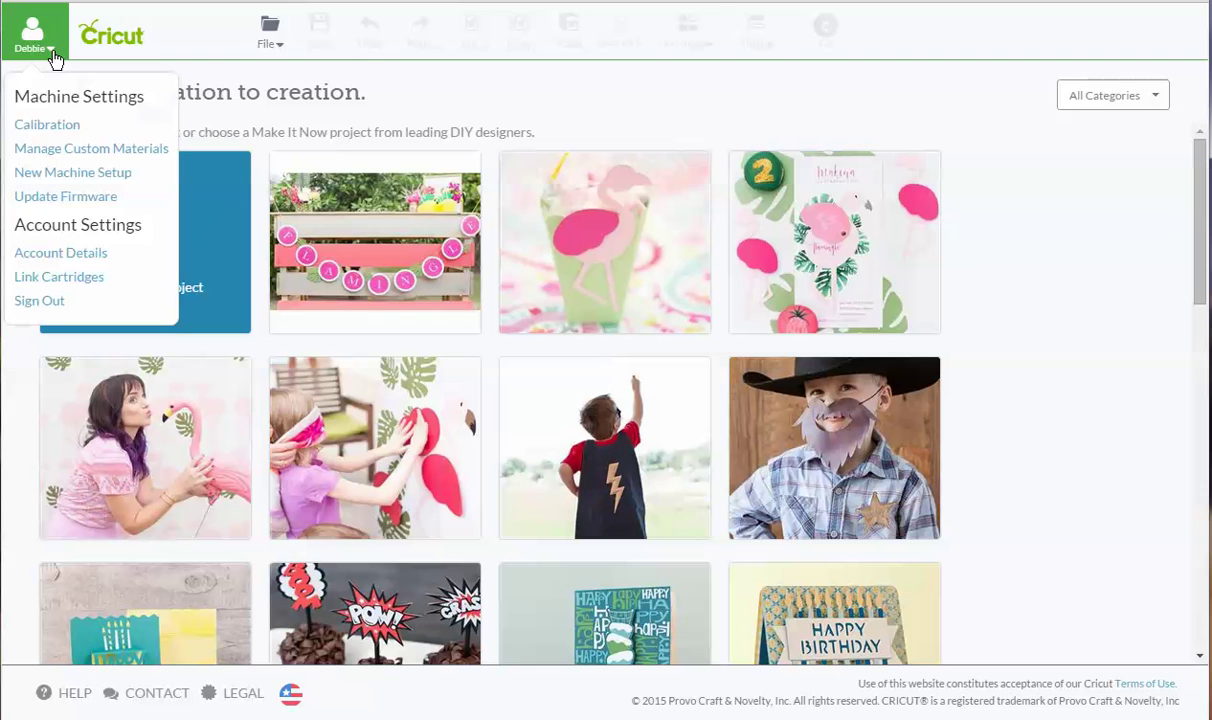
# - Choose Manage Custom Materials under Machine Settings
pyautogui.click(135, 160)
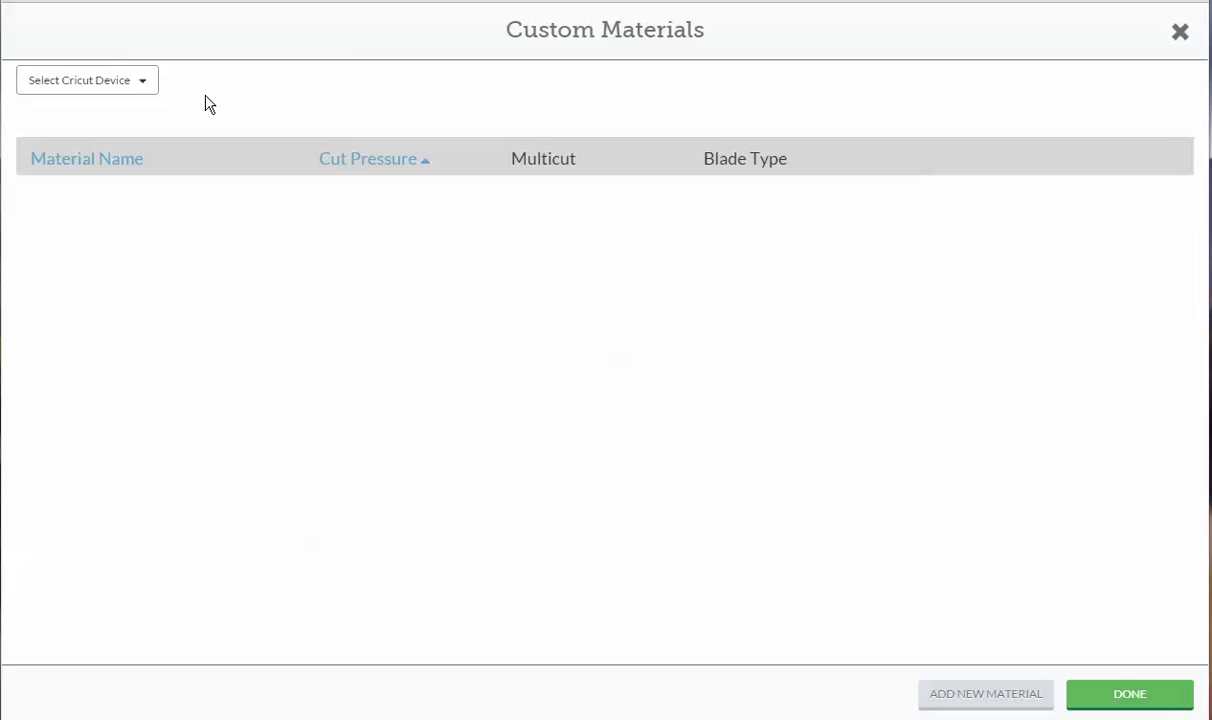
# - Select the Explore : 8 (USB) machine as the Cricut device to load its materials
pyautogui.click(146, 90)
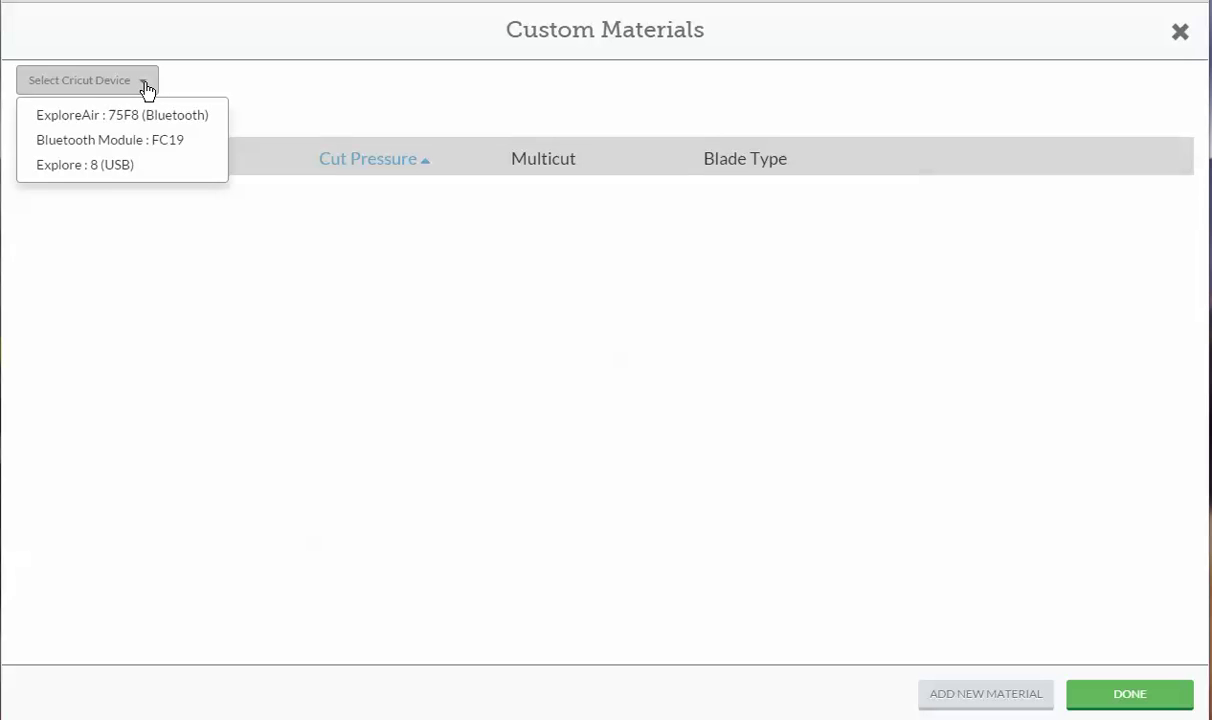
pyautogui.click(79, 172)
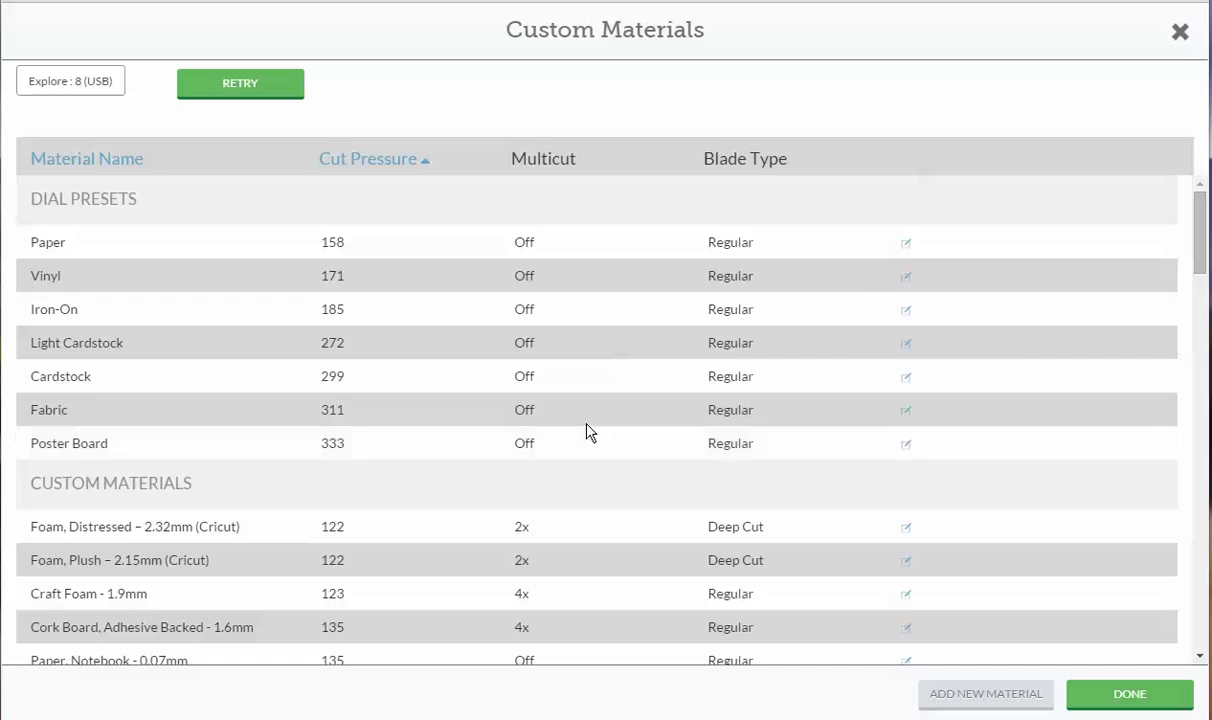
pyautogui.scroll(-5, 586, 430)
pyautogui.scroll(5, 588, 430)
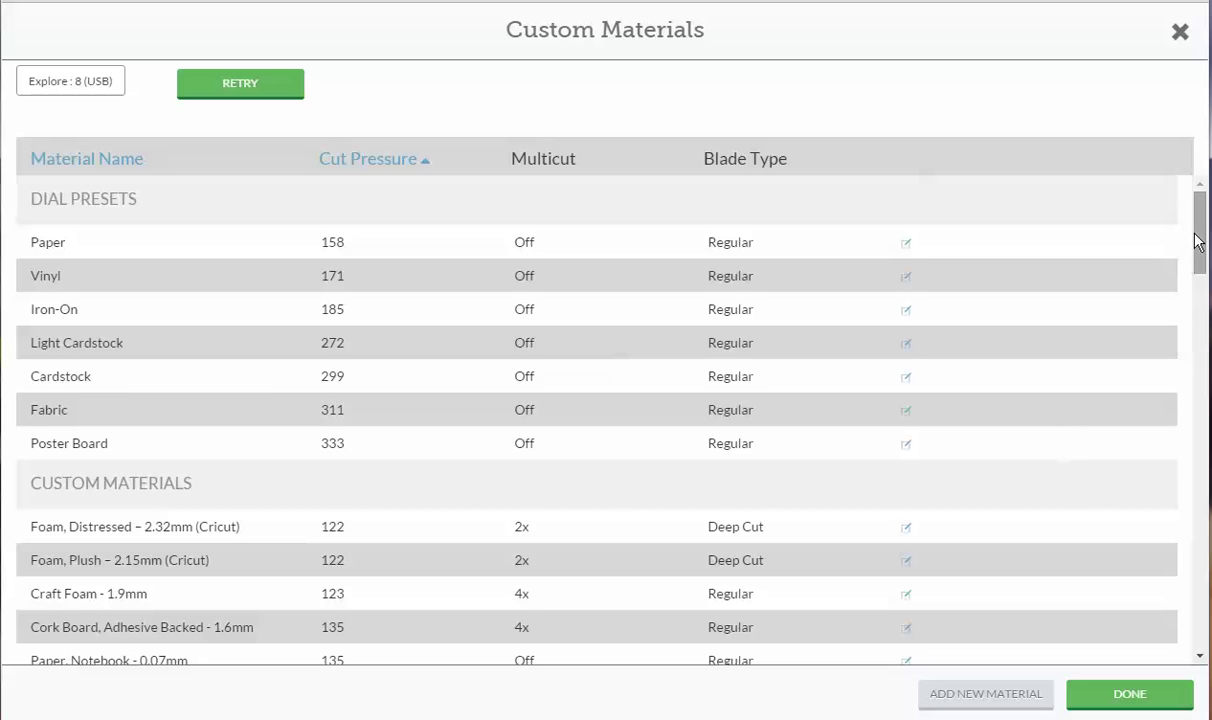
pyautogui.scroll(-3, 1190, 290)
pyautogui.scroll(-1, 1190, 290)
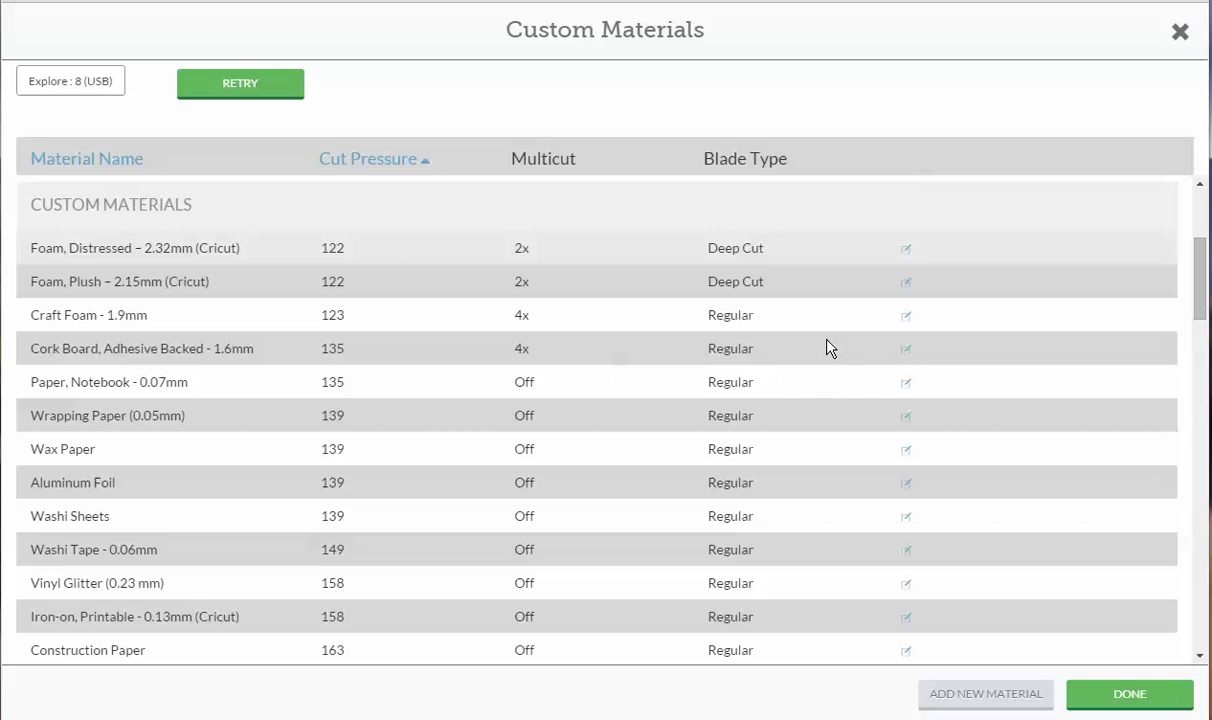
# - Scroll to the Fabric, Tight Woven Burlap row (pressure 344) and start editing it
pyautogui.scroll(-5, 838, 369)
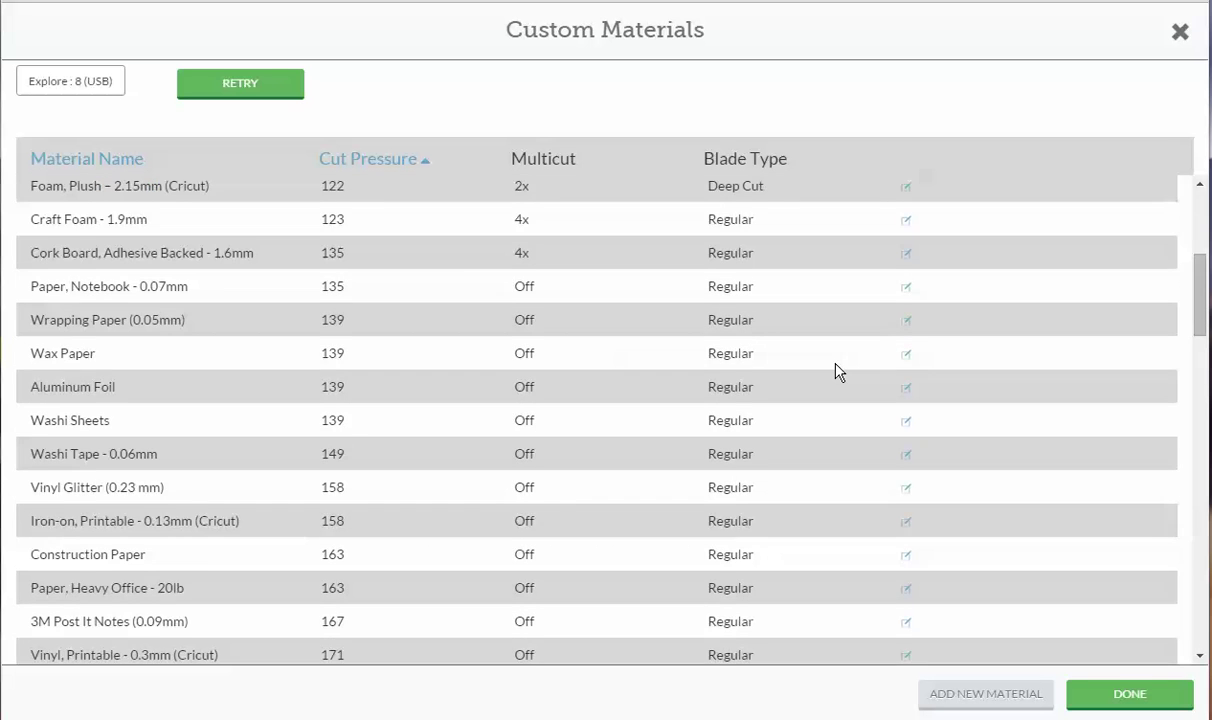
pyautogui.scroll(-3, 838, 369)
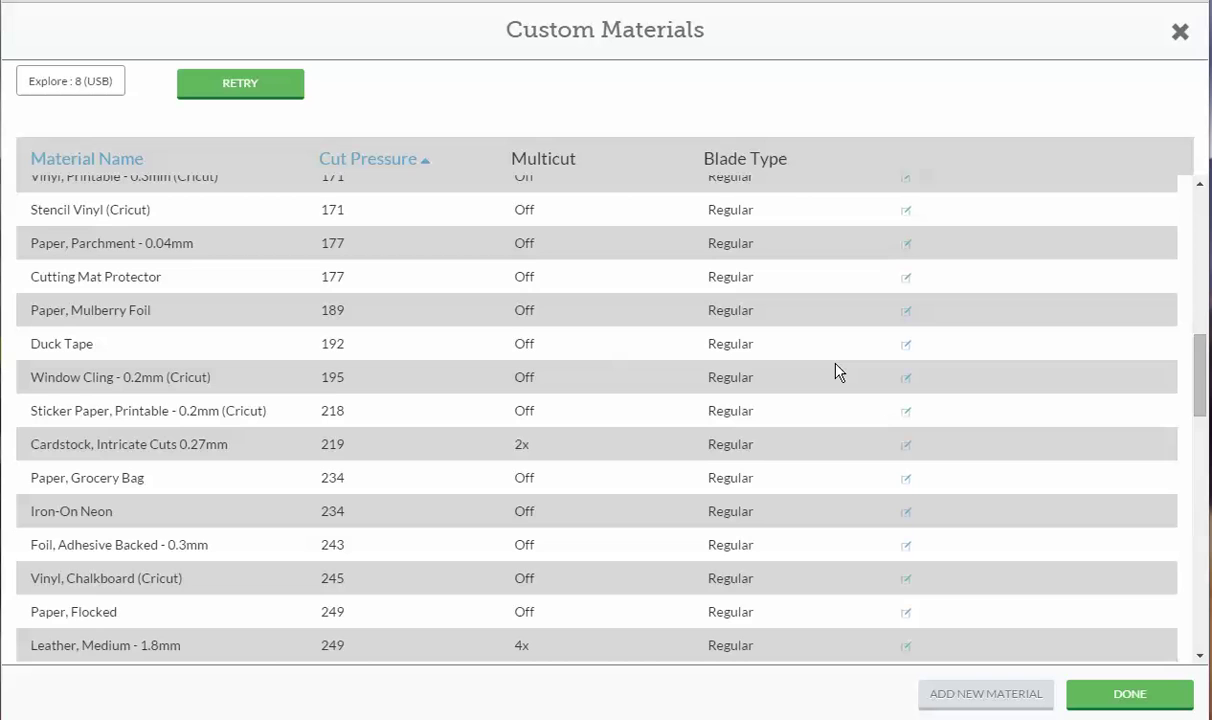
pyautogui.scroll(-5, 838, 369)
pyautogui.scroll(-10, 838, 371)
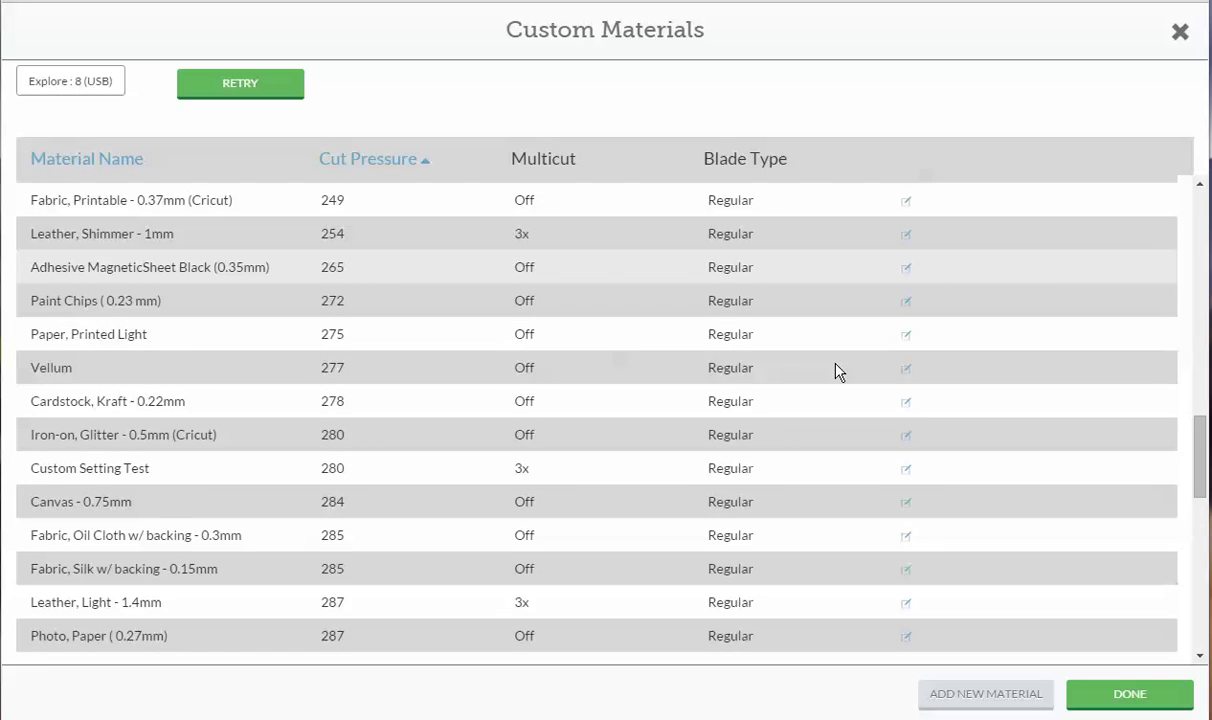
pyautogui.scroll(-5, 838, 371)
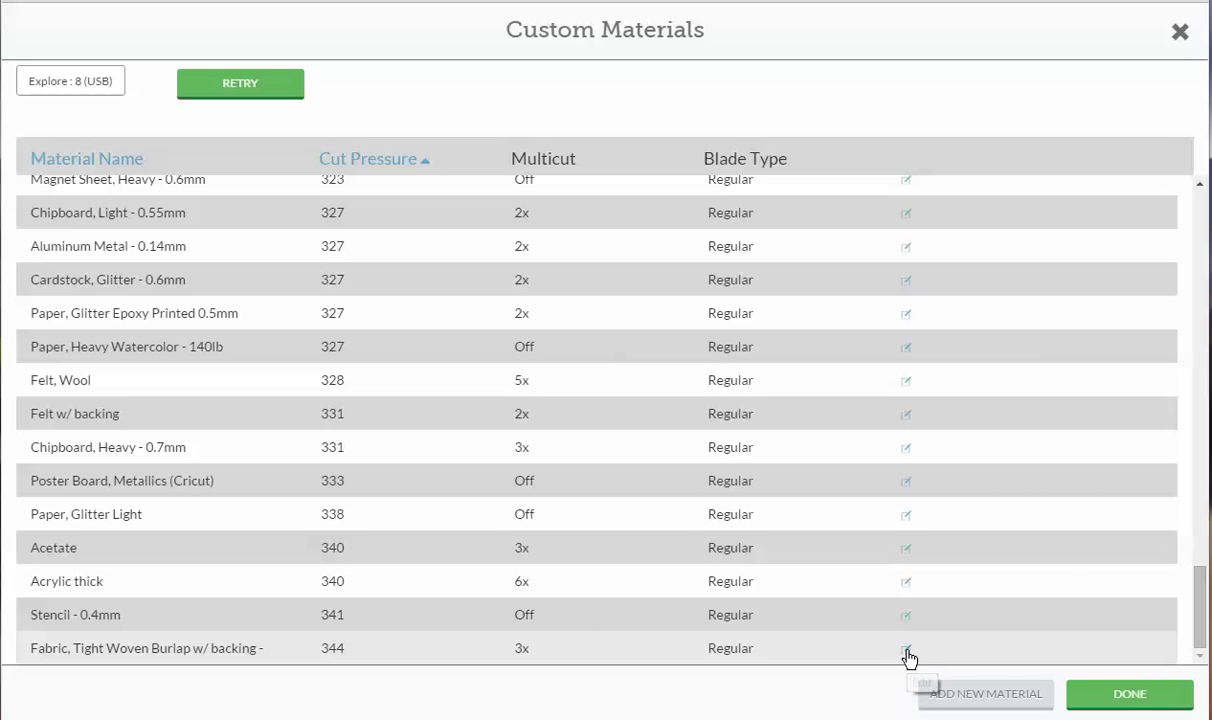
pyautogui.click(906, 651)
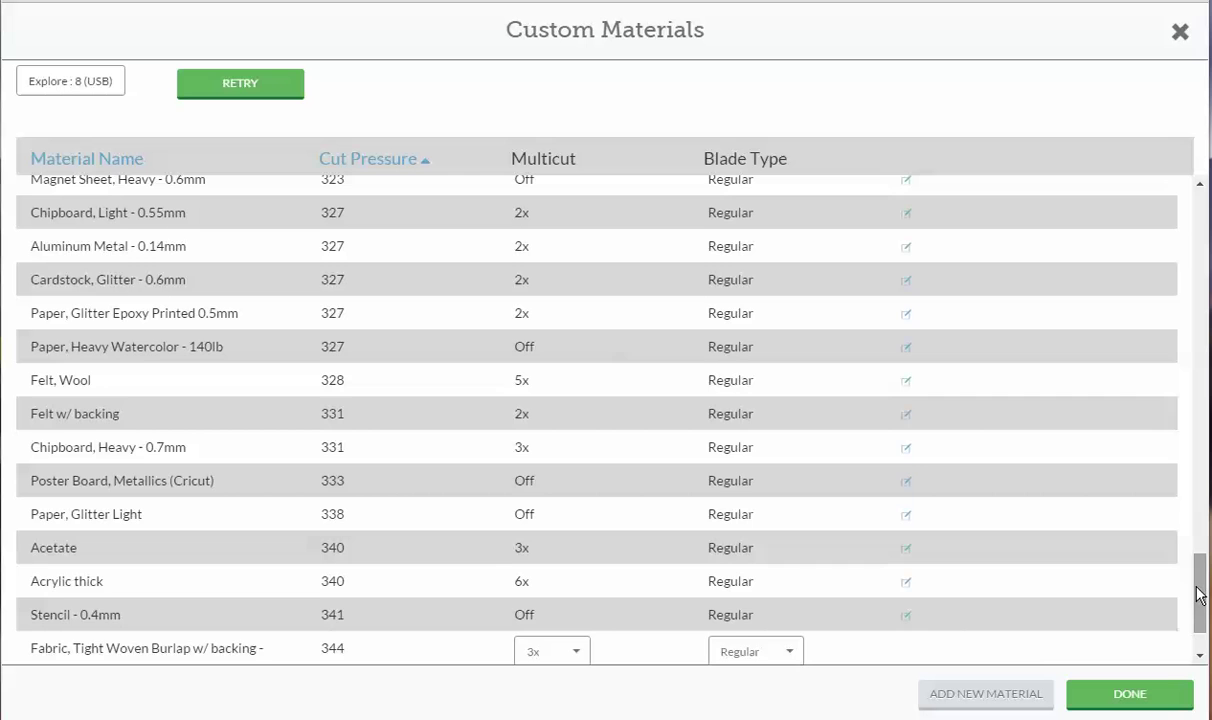
# - Set the burlap's multicut to 3x and its blade type to Deep Cut
pyautogui.scroll(-1, 1138, 562)
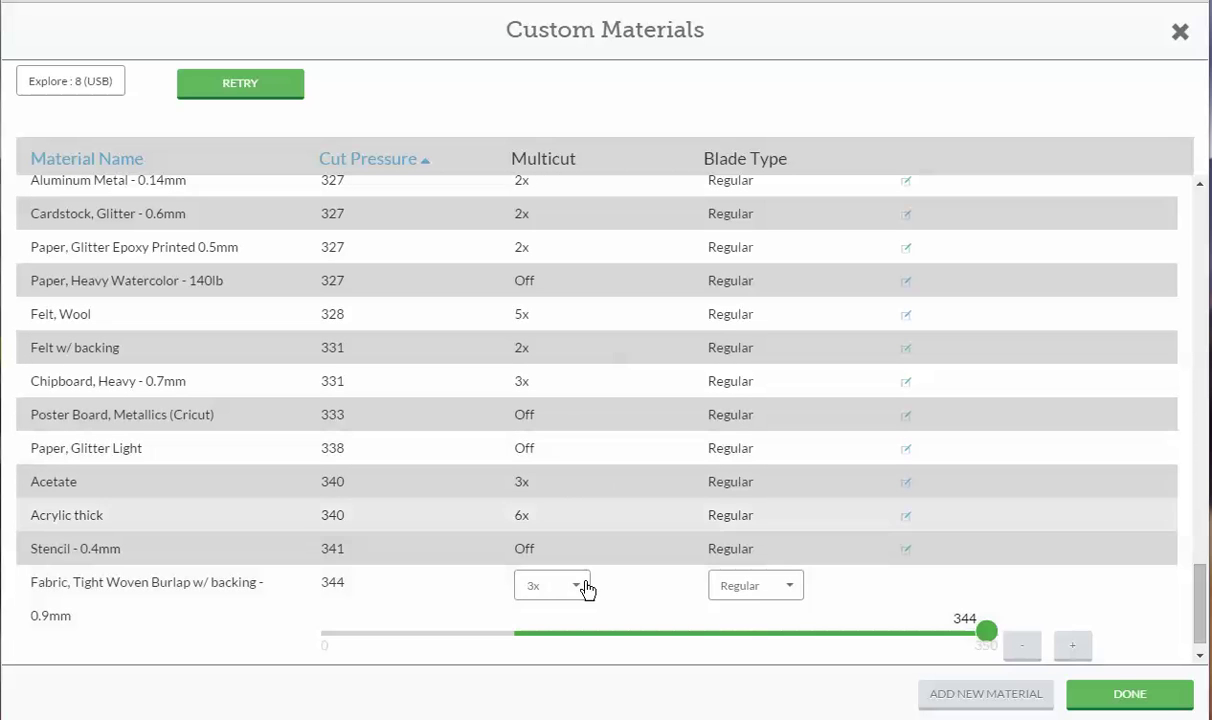
pyautogui.click(576, 587)
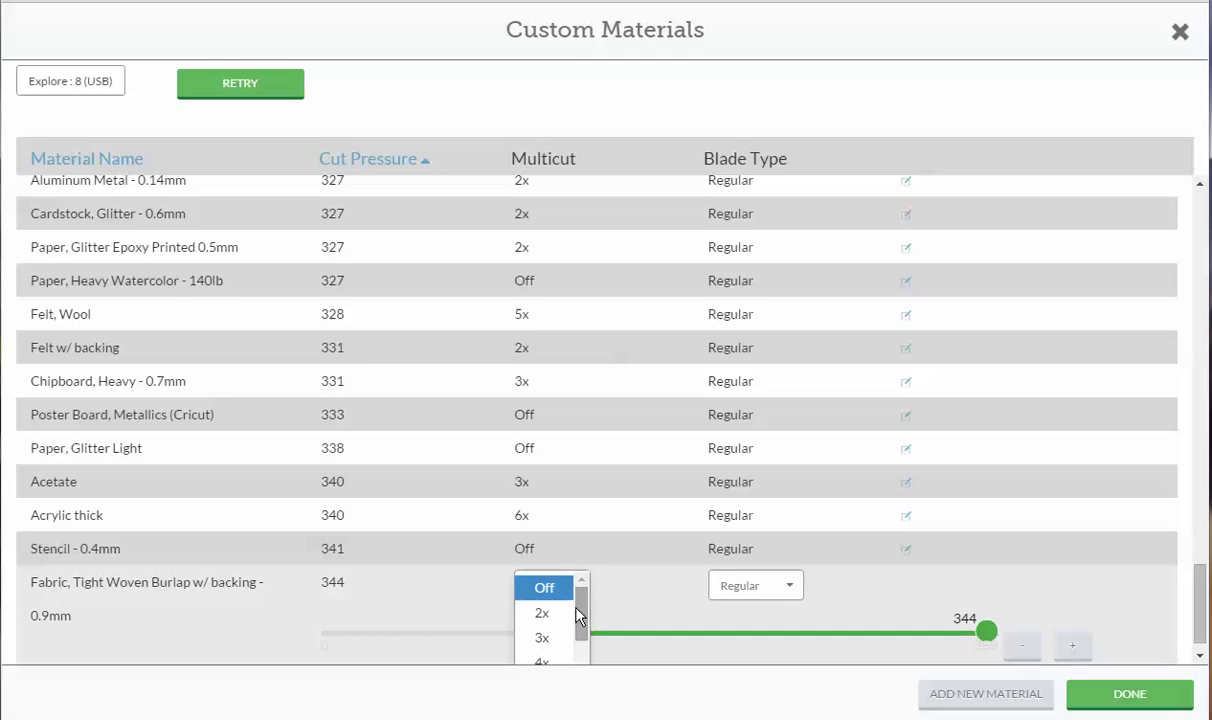
pyautogui.moveTo(581, 612)
pyautogui.mouseDown()
pyautogui.moveTo(579, 657)
pyautogui.moveTo(582, 610)
pyautogui.mouseUp()
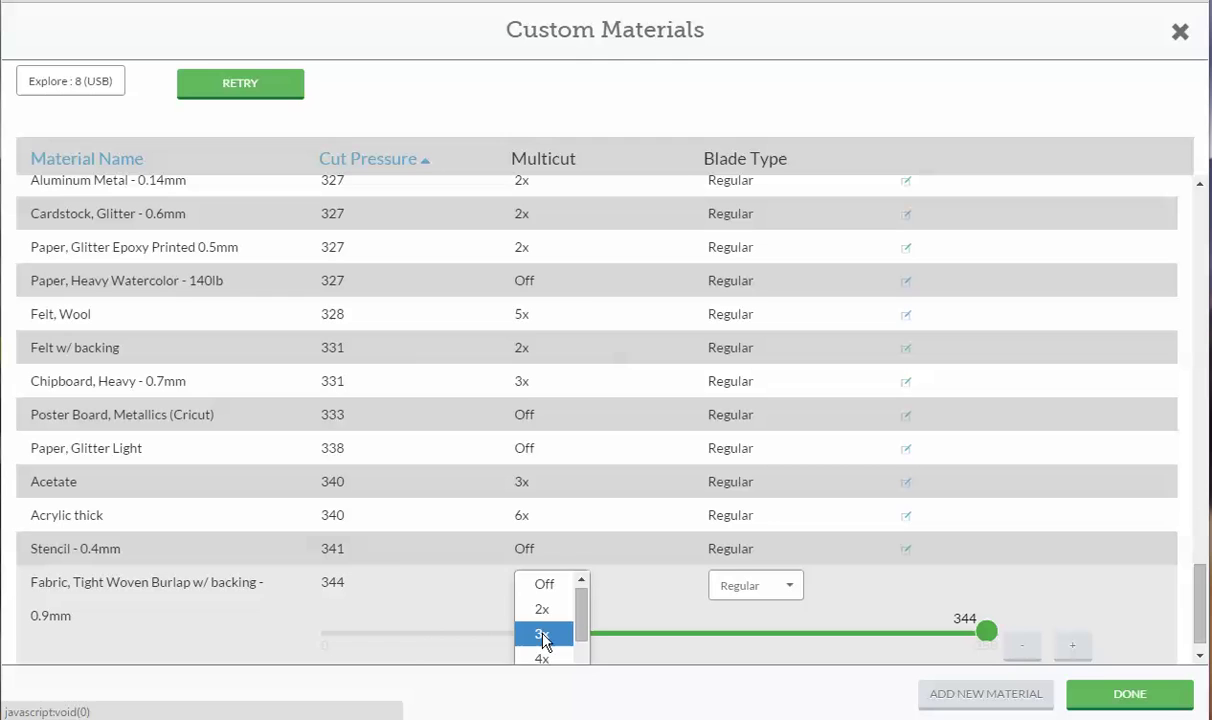
pyautogui.click(544, 637)
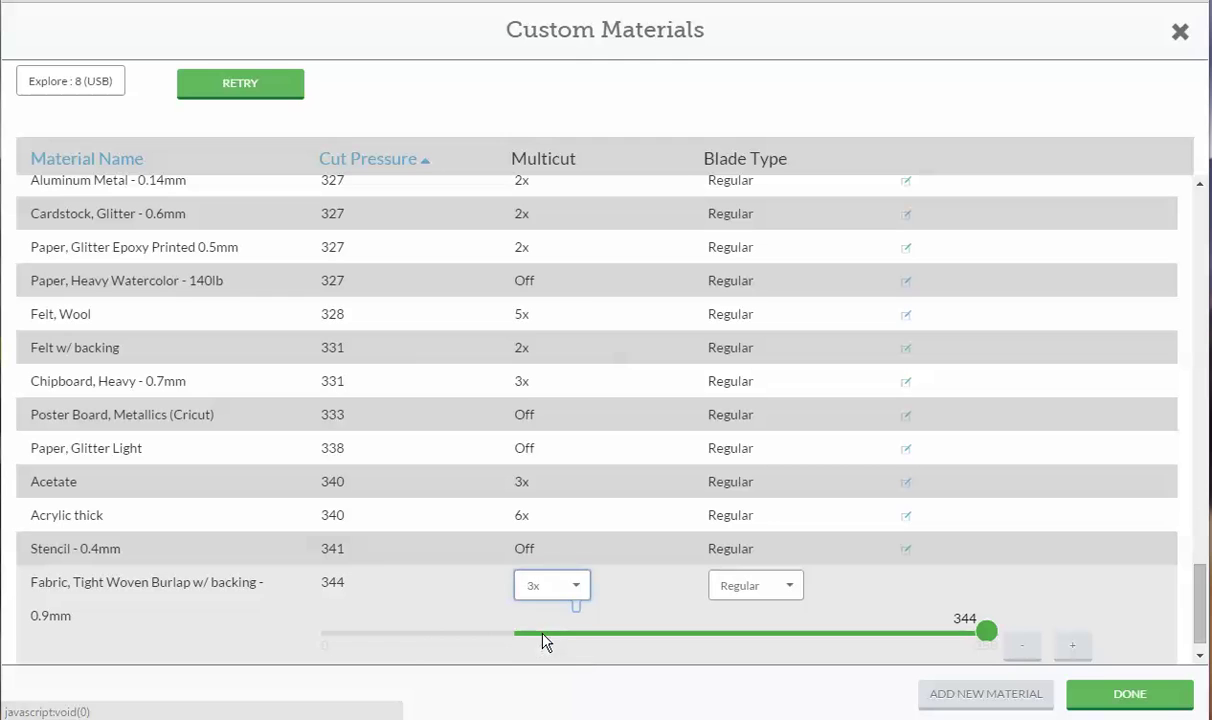
pyautogui.click(793, 591)
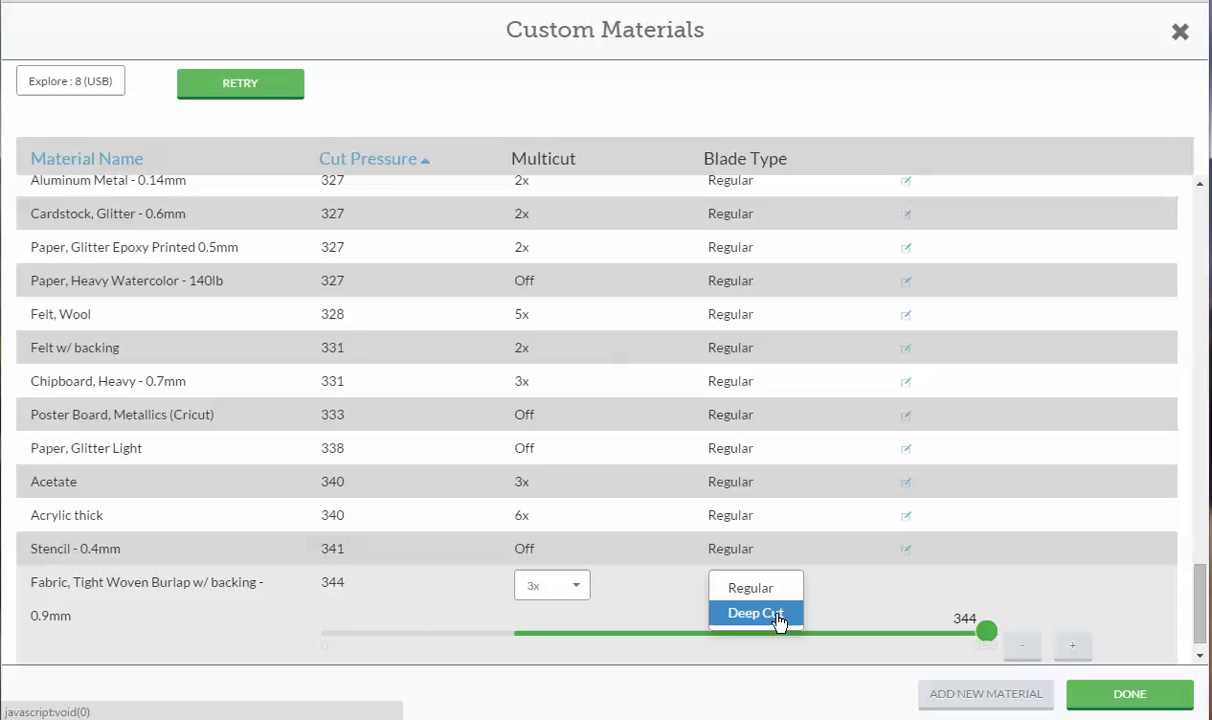
pyautogui.click(745, 612)
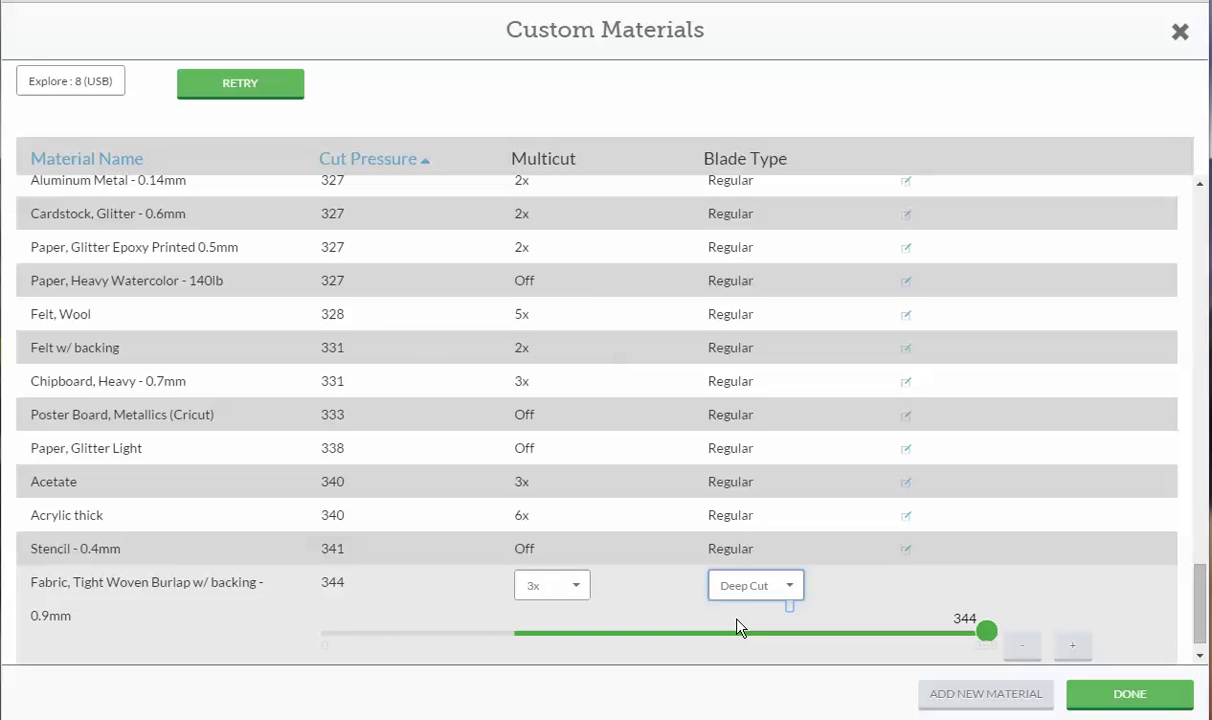
# - Finish editing with DONE and confirm saving the burlap changes
pyautogui.scroll(-1, 1112, 437)
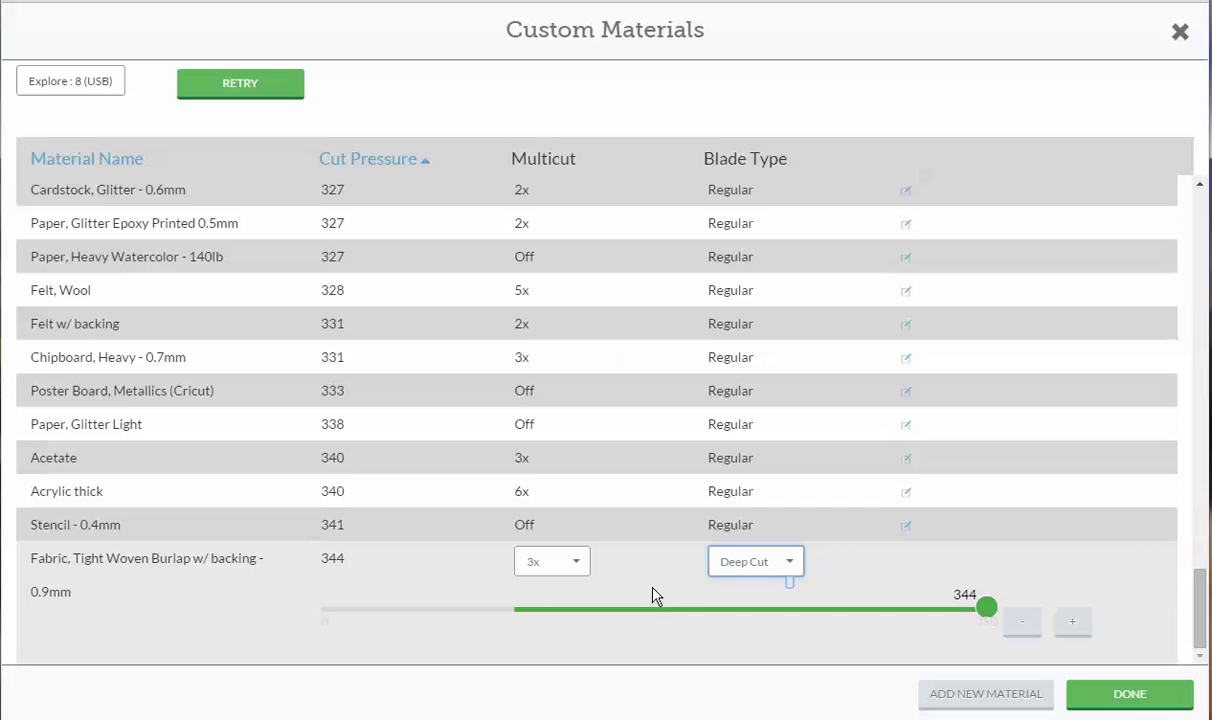
pyautogui.click(1129, 697)
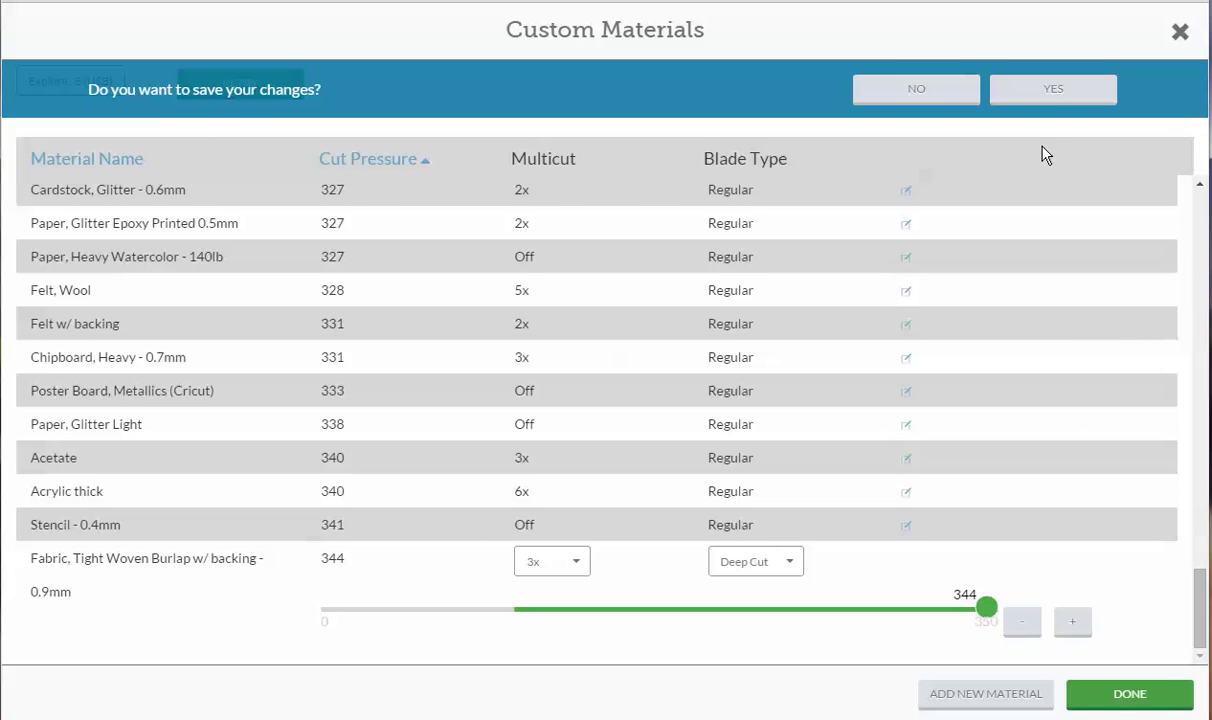
pyautogui.click(1043, 98)
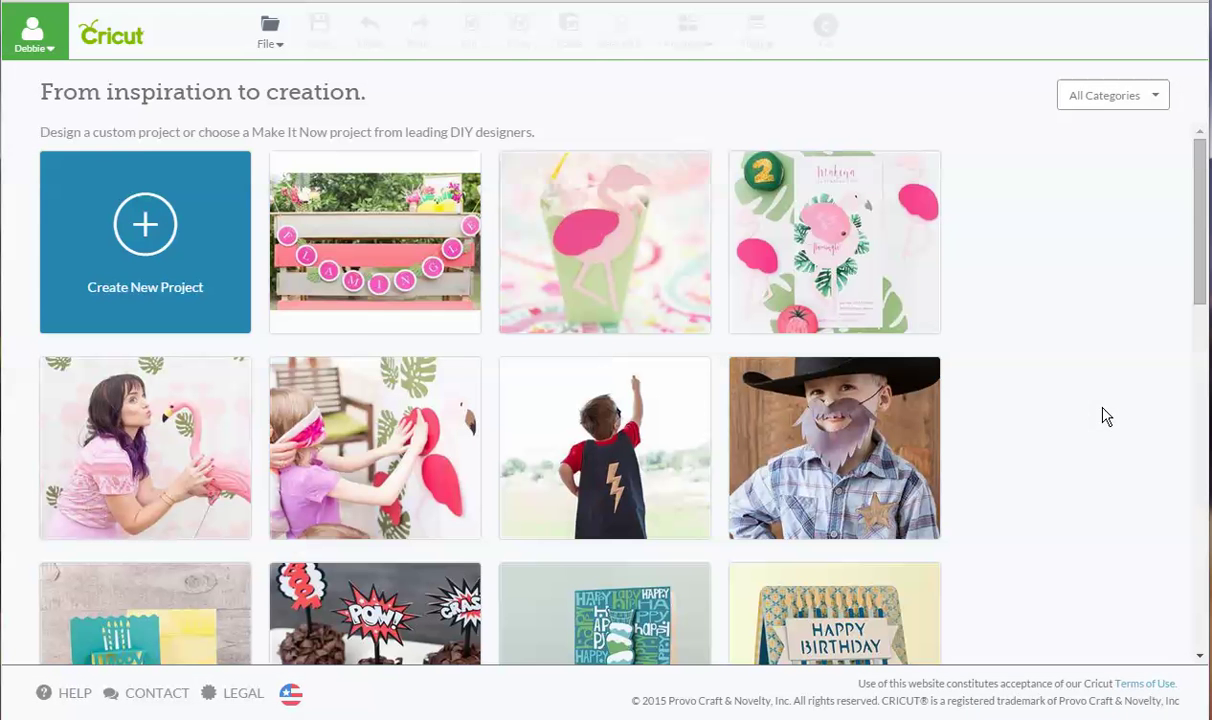
# - Reopen Manage Custom Materials from the account menu and reload the Explore : 8 (USB) list
pyautogui.click(52, 57)
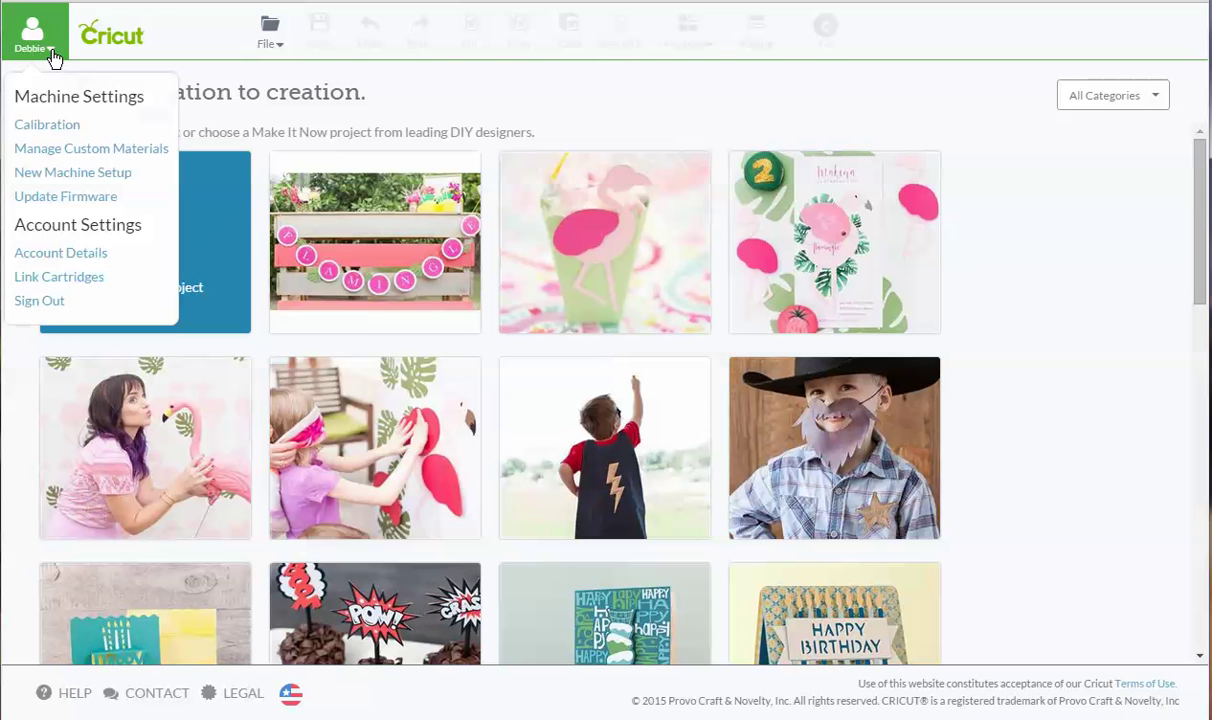
pyautogui.click(60, 152)
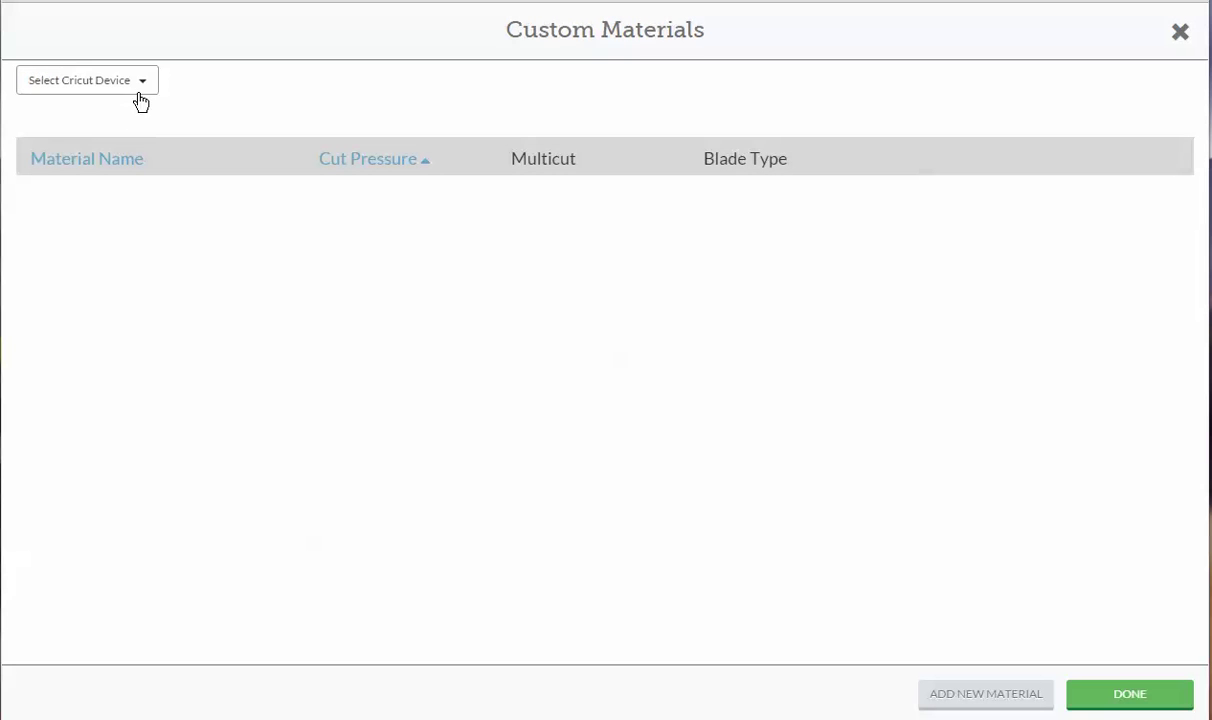
pyautogui.click(142, 88)
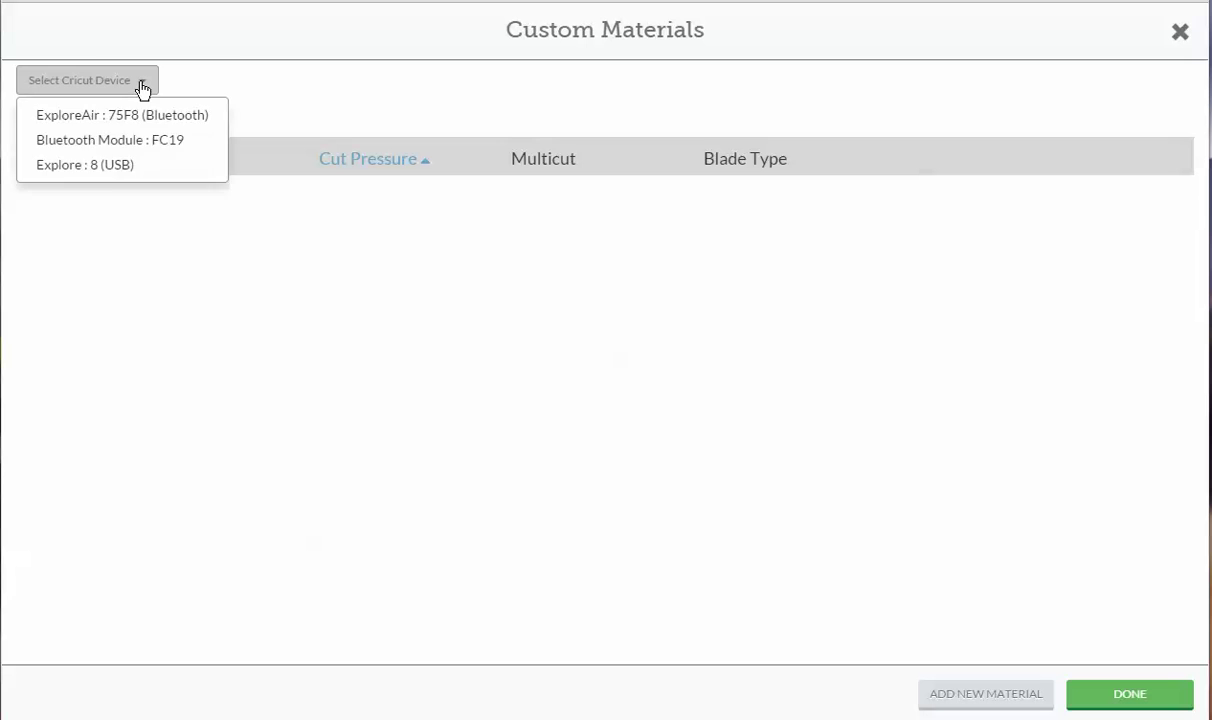
pyautogui.click(98, 168)
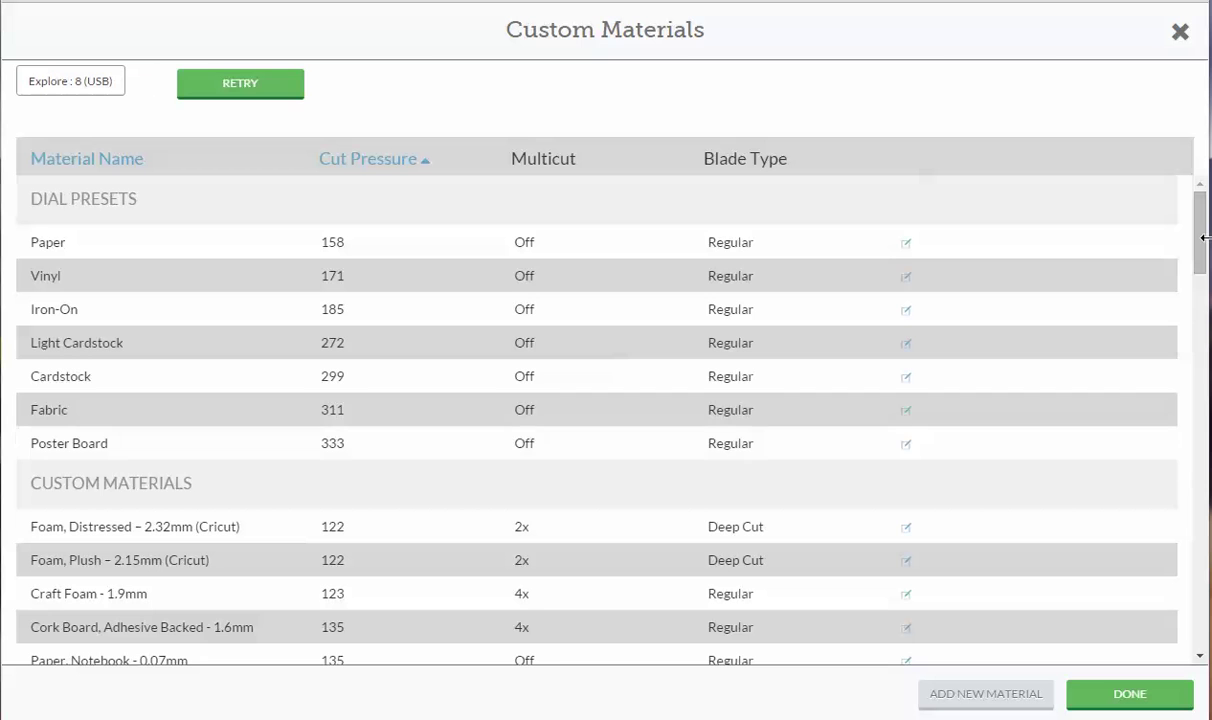
pyautogui.moveTo(1205, 237); pyautogui.dragTo(1202, 668)
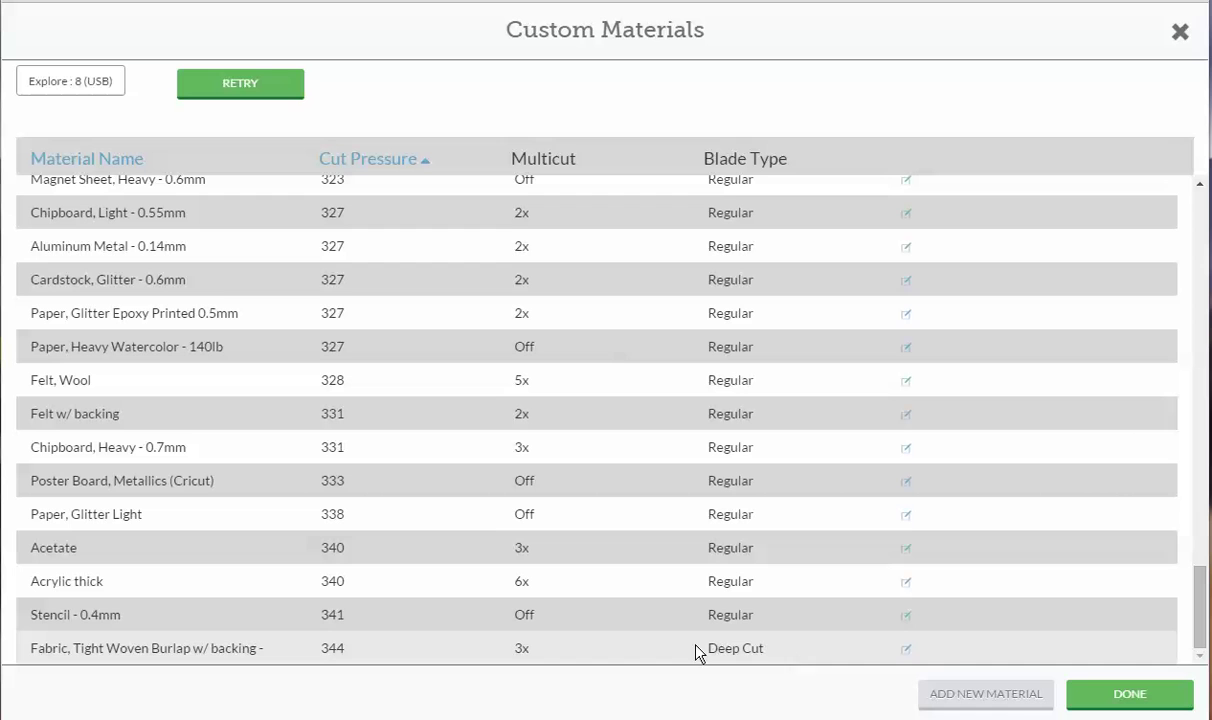
# - Edit the Tight Woven Burlap row and lower its cut pressure nine steps
pyautogui.click(907, 652)
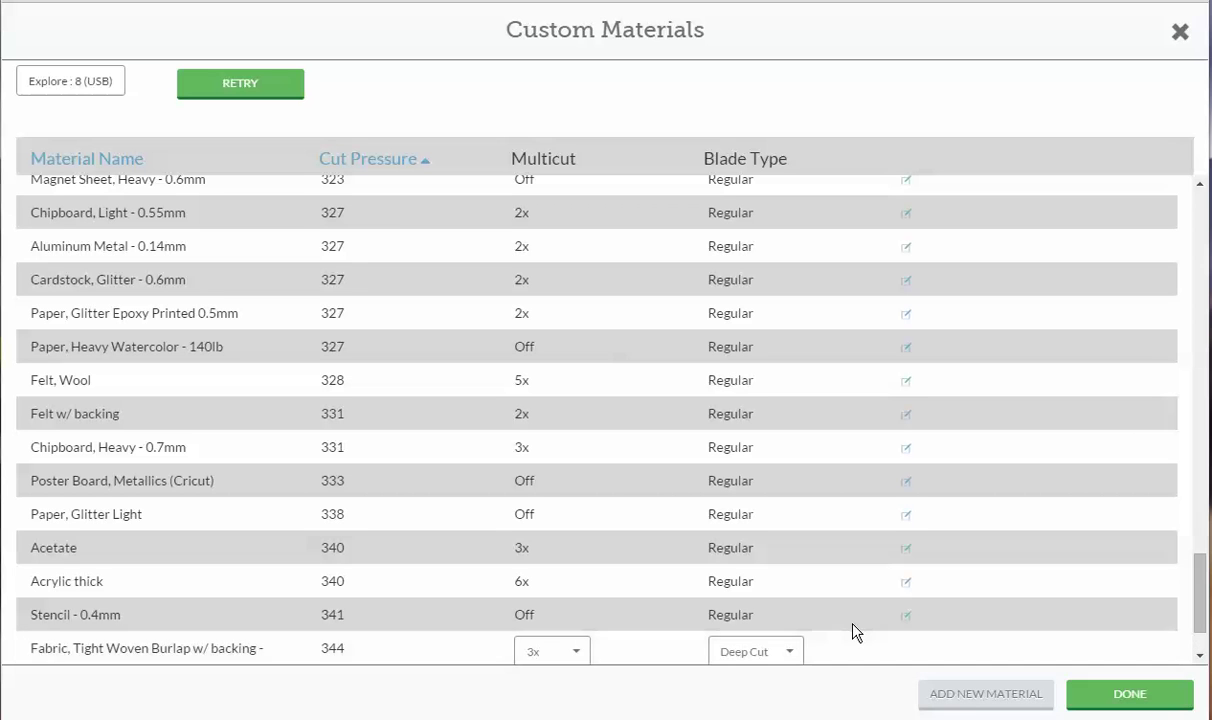
pyautogui.moveTo(1205, 612); pyautogui.dragTo(915, 615)
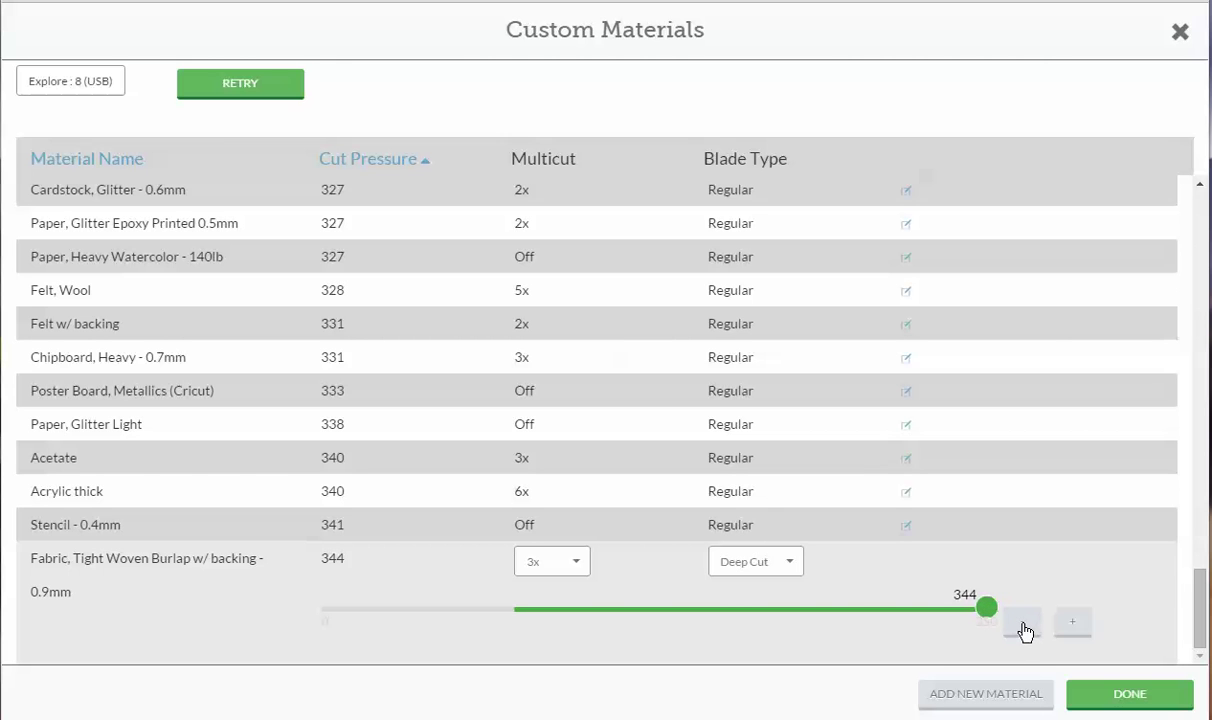
pyautogui.click(1027, 634)
pyautogui.click(1025, 631)
pyautogui.click(1025, 630)
pyautogui.click(1025, 628)
pyautogui.click(1024, 624)
pyautogui.click(1024, 623)
pyautogui.click(1027, 627)
pyautogui.click(1027, 627)
pyautogui.click(1027, 627)
# - Bring the burlap cut pressure back to 344 and close the materials list with DONE
pyautogui.click(1073, 627)
pyautogui.click(1073, 627)
pyautogui.click(1073, 627)
pyautogui.click(1073, 627)
pyautogui.click(1073, 627)
pyautogui.click(1073, 627)
pyautogui.click(1073, 627)
pyautogui.click(1073, 627)
pyautogui.click(1073, 627)
pyautogui.click(1073, 627)
pyautogui.click(1025, 628)
pyautogui.click(1131, 697)
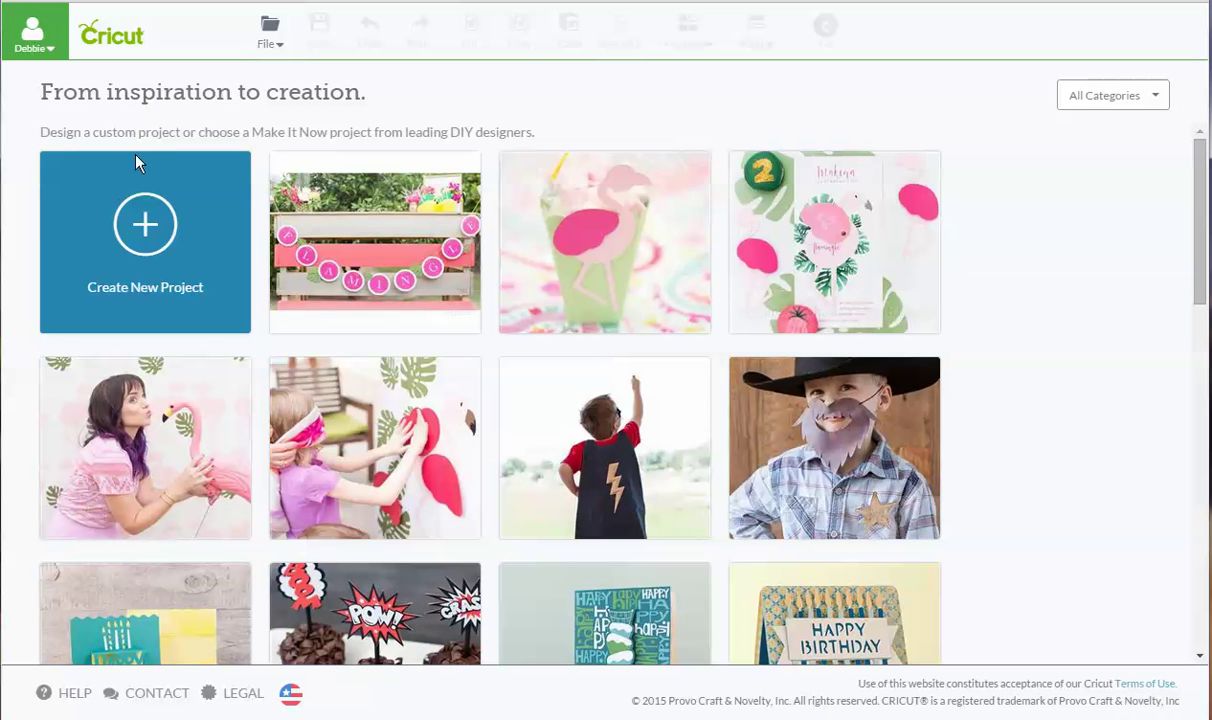